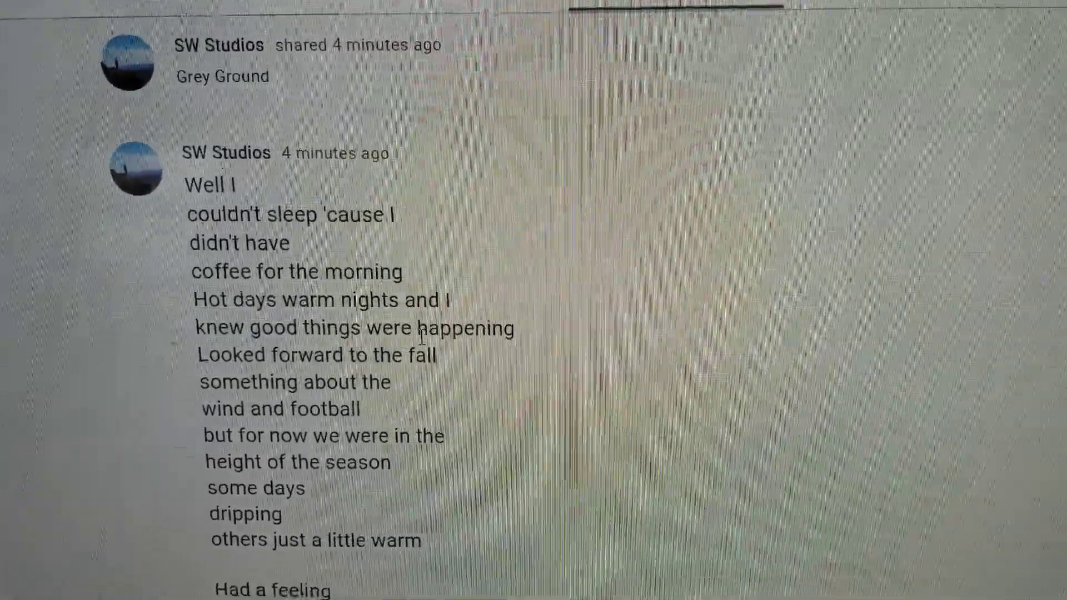
pyautogui.scroll(-2, 420, 338)
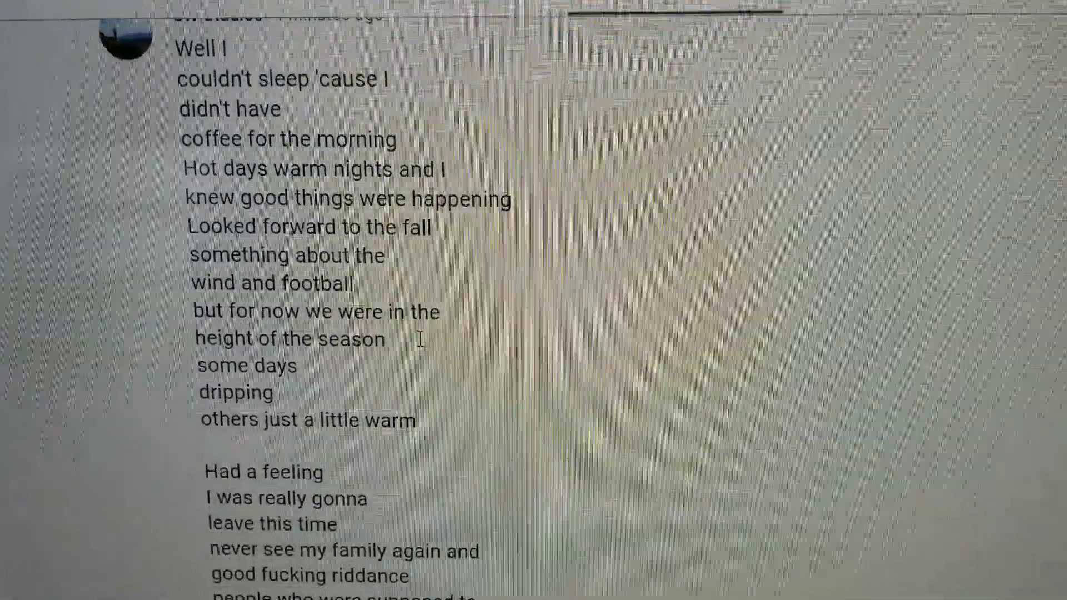